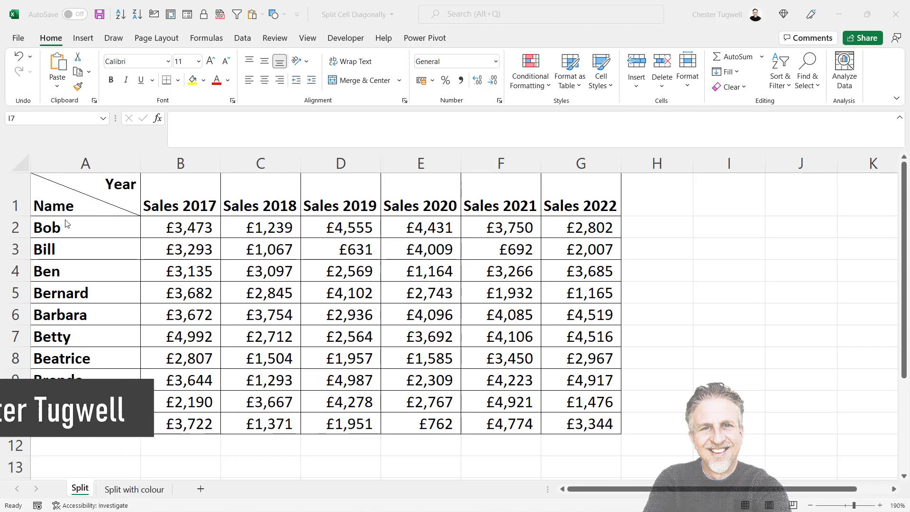
Step: Preview the coloured header on the 'Split with colour' sheet, then return to the 'Split' sheet
left_click(150, 493)
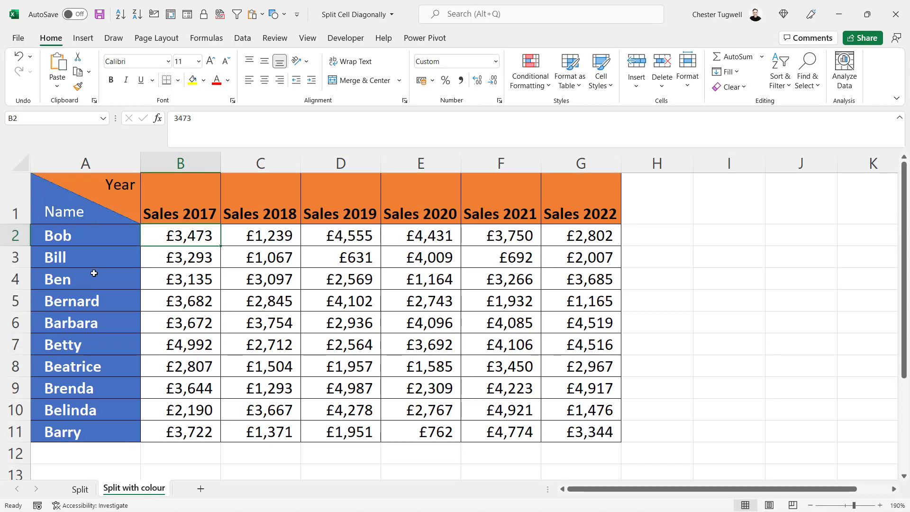
left_click(78, 489)
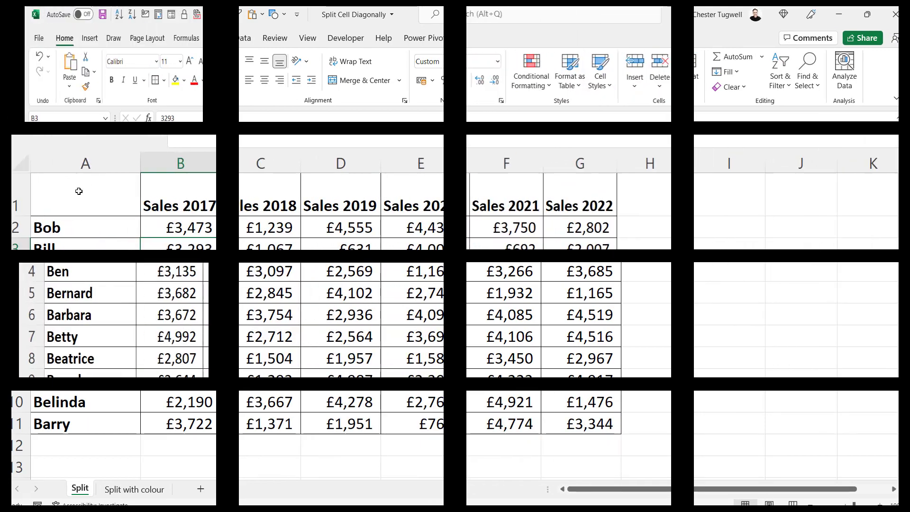
Step: Enter 'Year' and 'Name' on two lines in A1, padding Year right with leading spaces
left_click(70, 196)
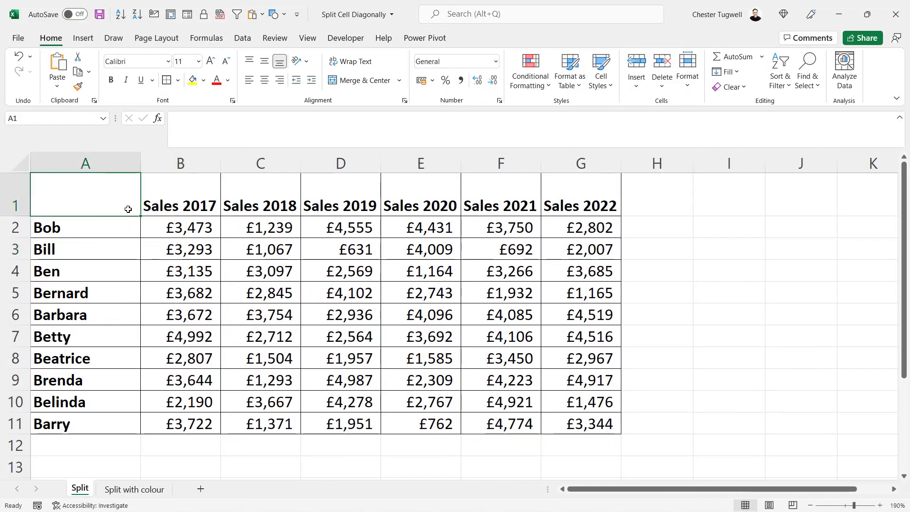
type("Ye")
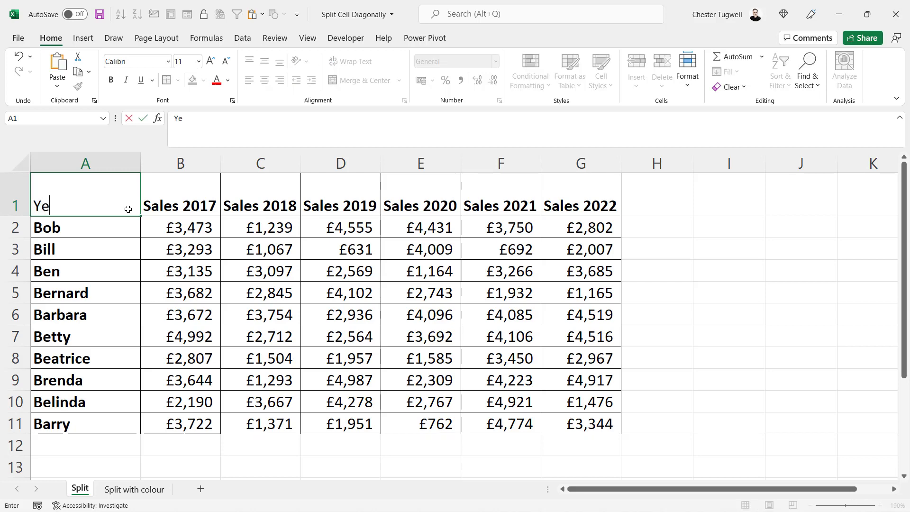
type("ar")
key("alt+Return")
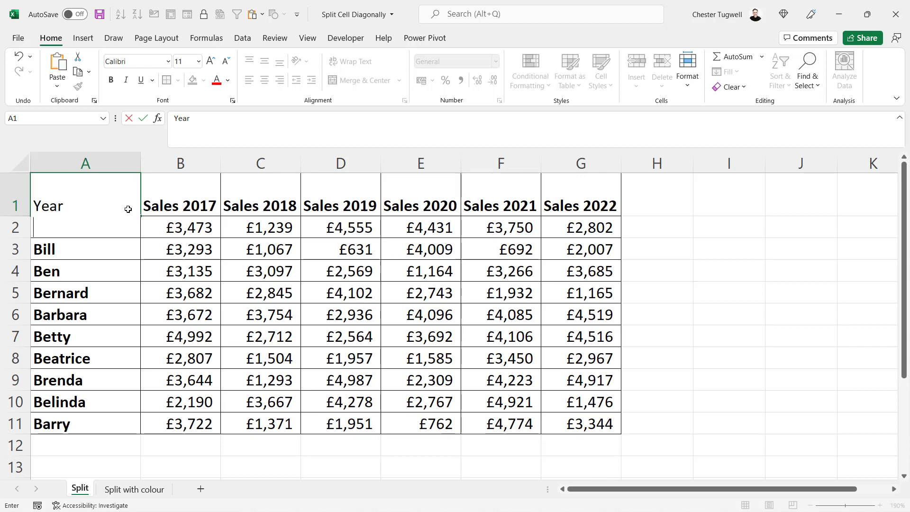
type("Name")
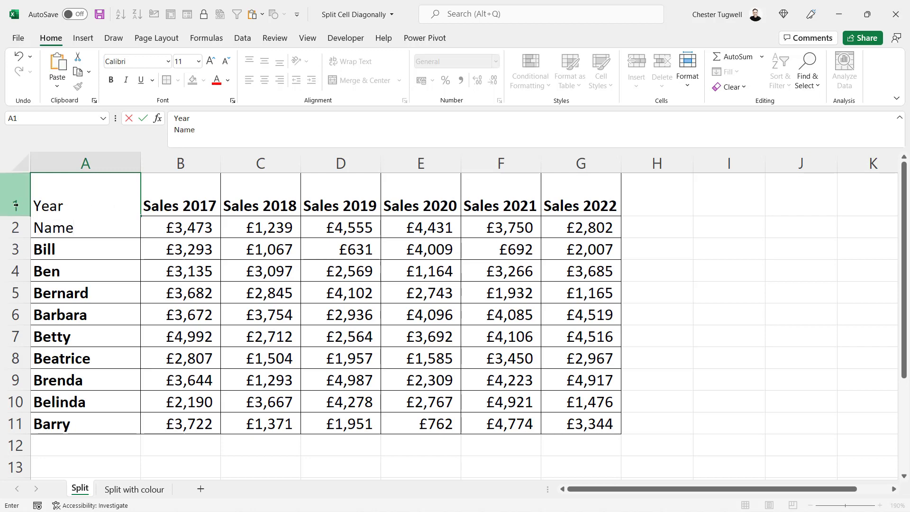
left_click(36, 205)
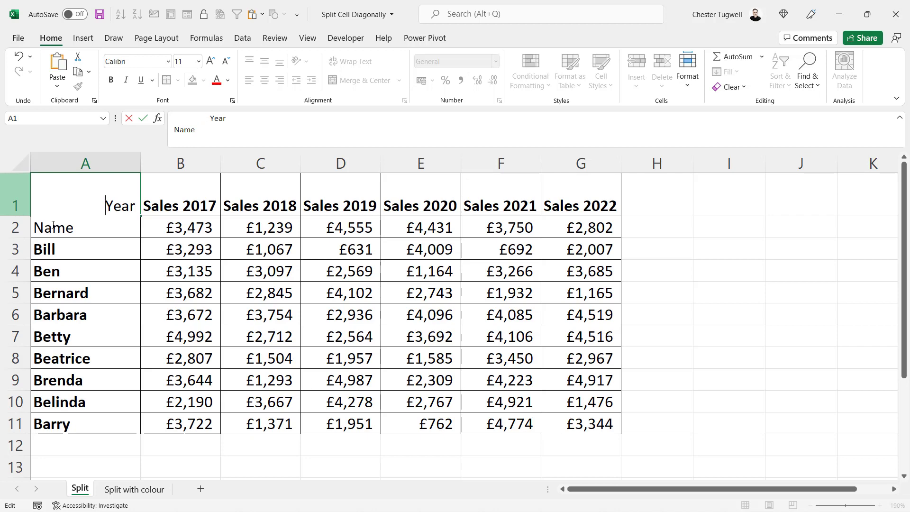
key("Return")
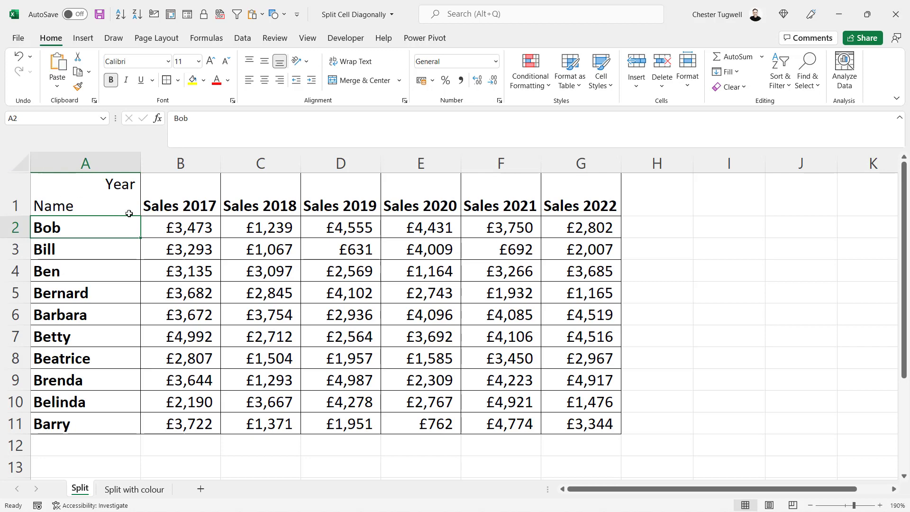
left_click(79, 193)
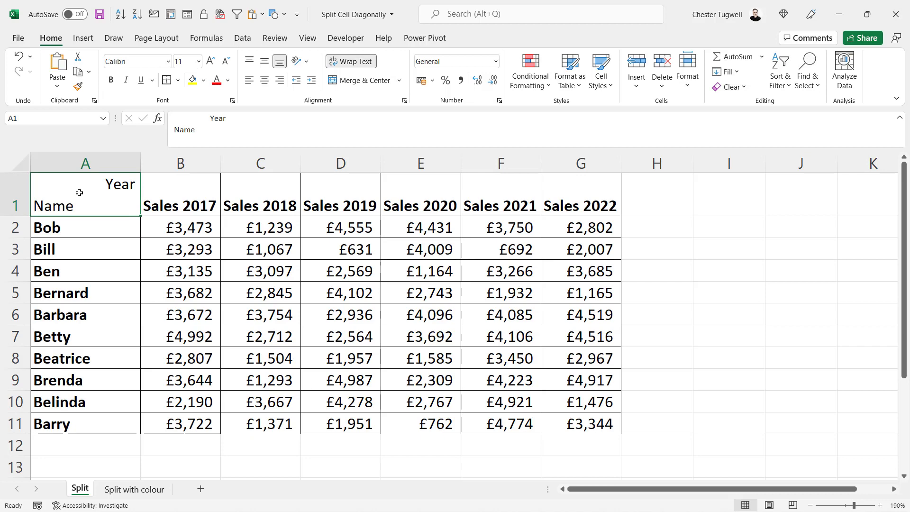
Step: Apply a top-left to bottom-right diagonal border to A1 via Format Cells (Ctrl+1)
right_click(79, 193)
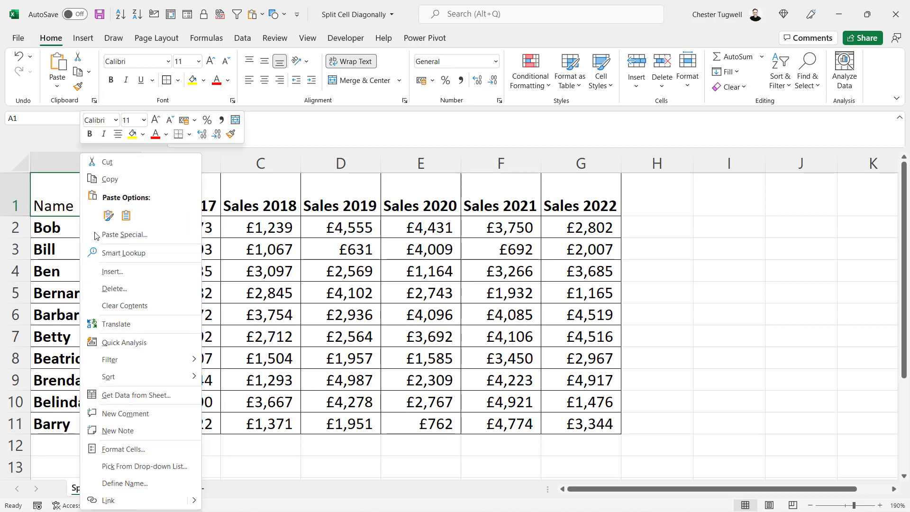
left_click(124, 449)
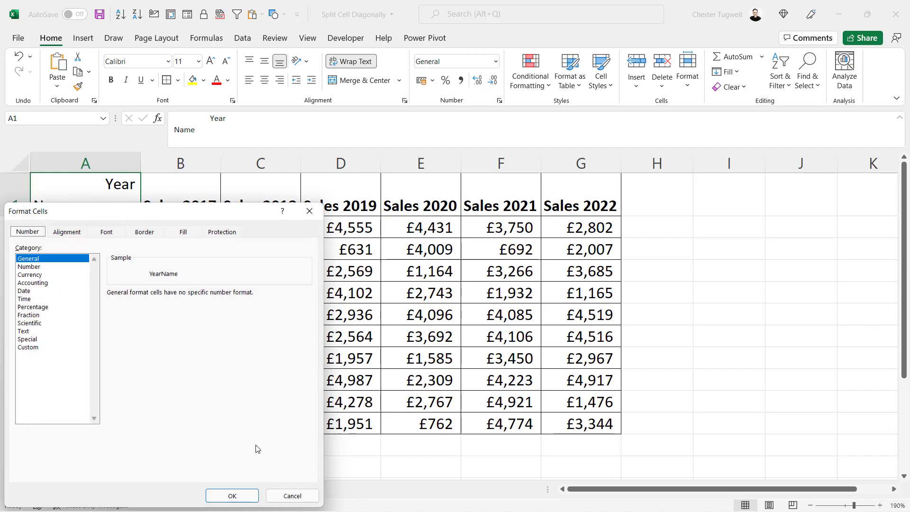
left_click(289, 494)
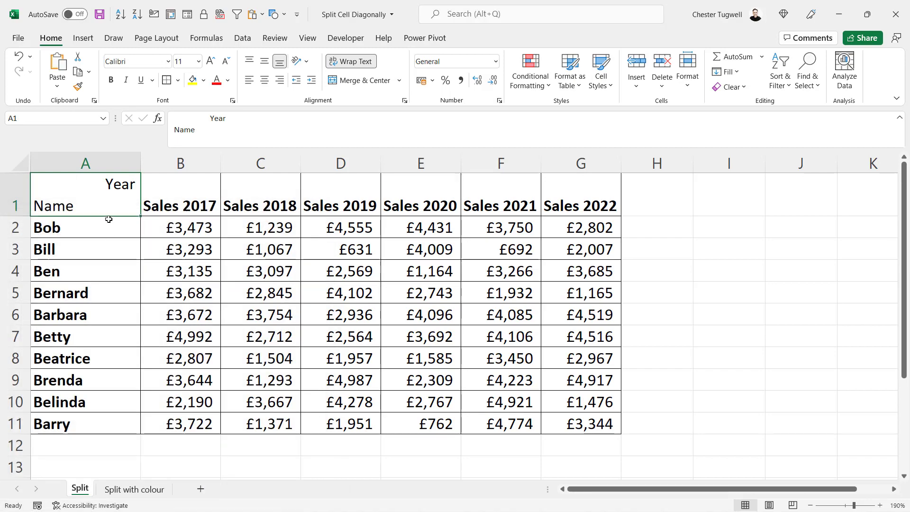
key("ctrl+1")
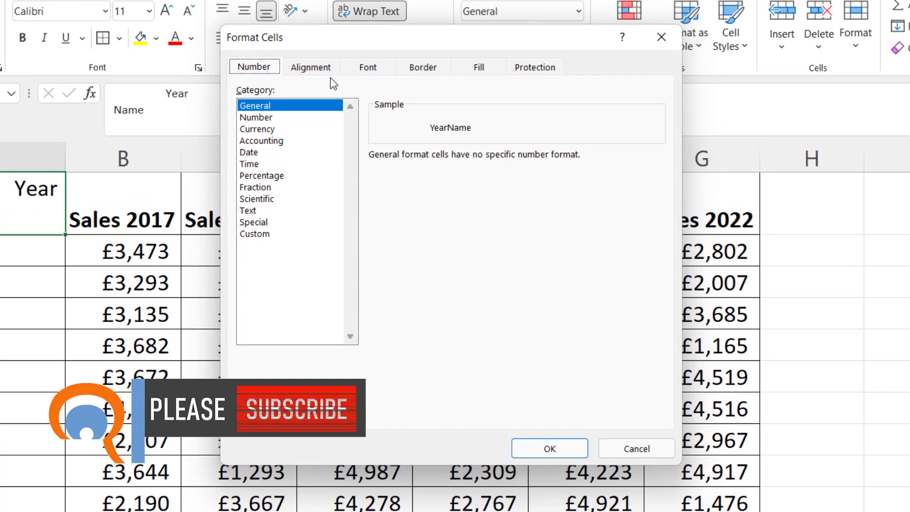
left_click(423, 66)
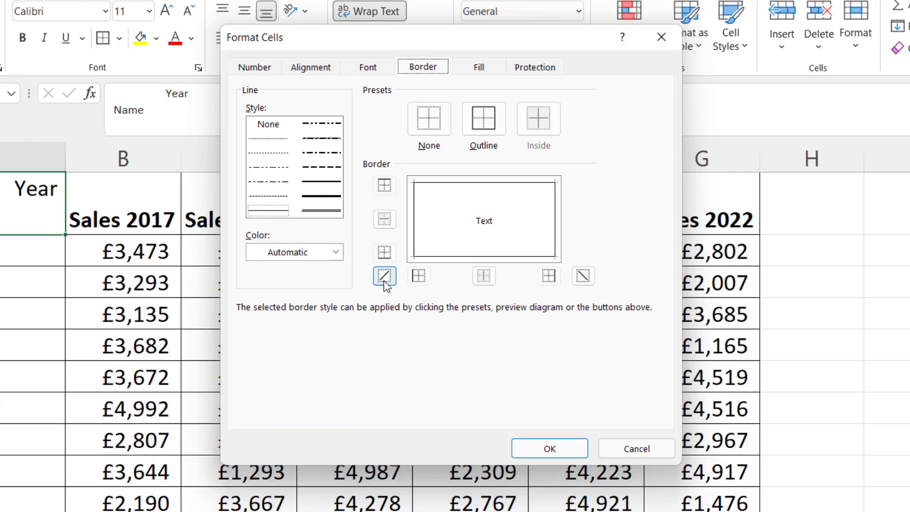
left_click(583, 276)
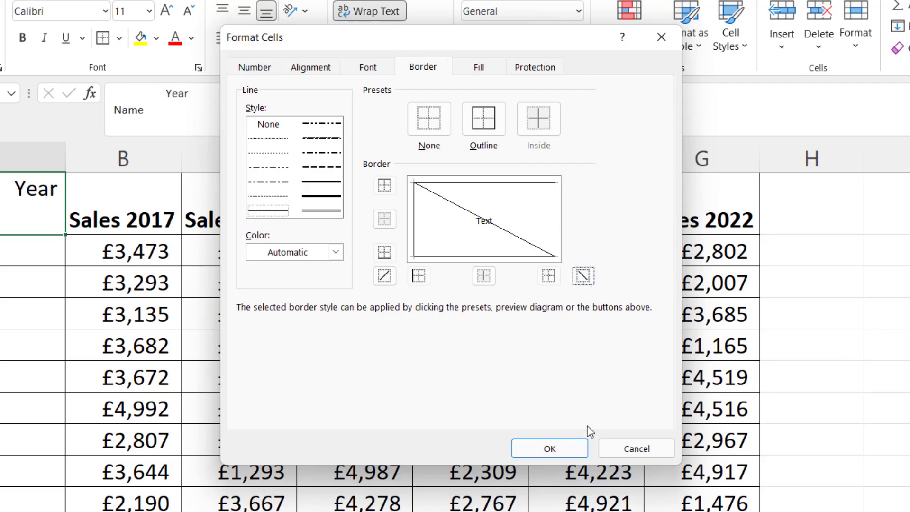
left_click(575, 454)
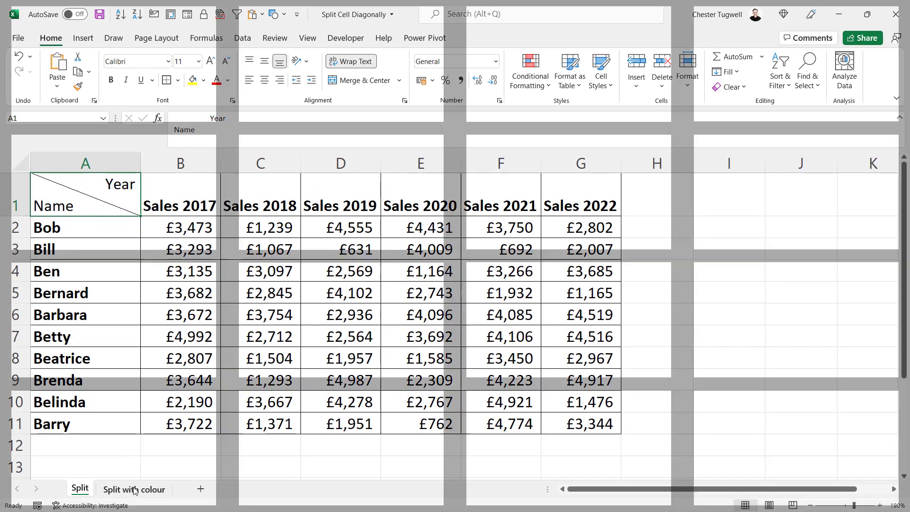
Step: On the 'Split with colour' sheet, enter 'Year' in A1, aligned top and right
left_click(134, 489)
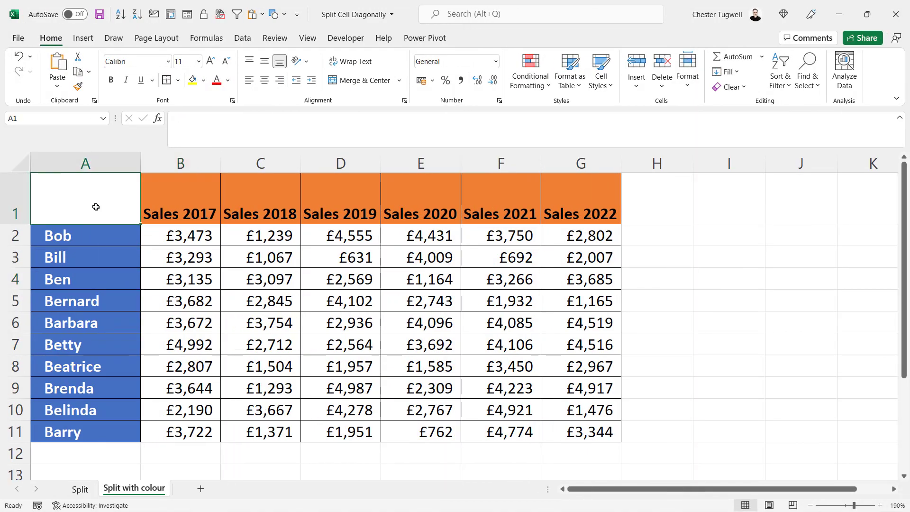
type("Year")
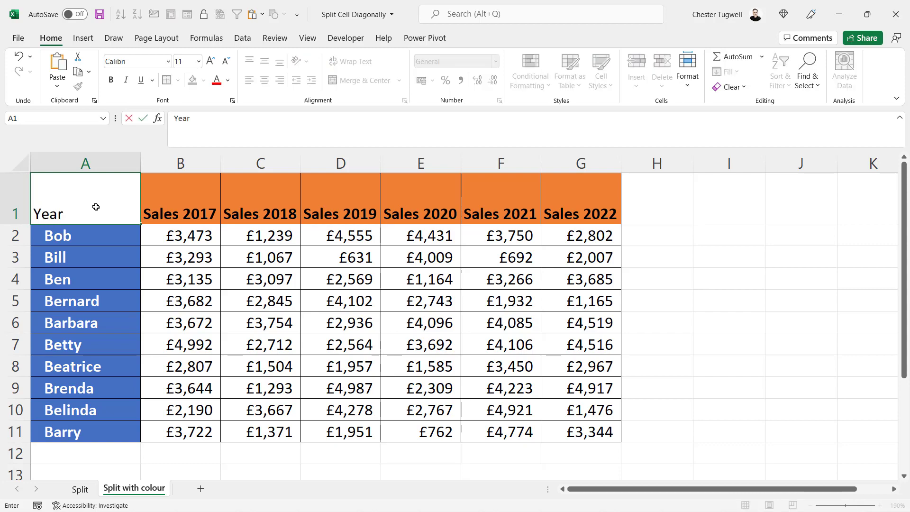
key("ctrl+Return")
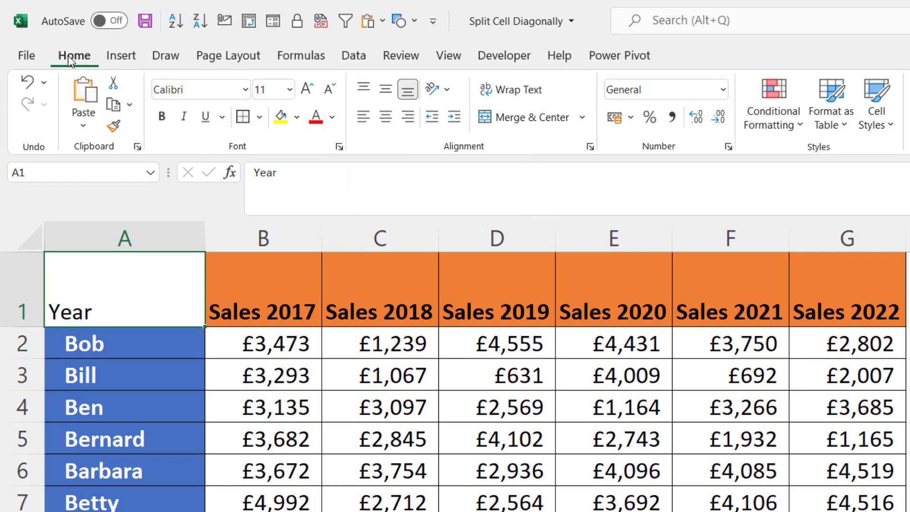
left_click(364, 90)
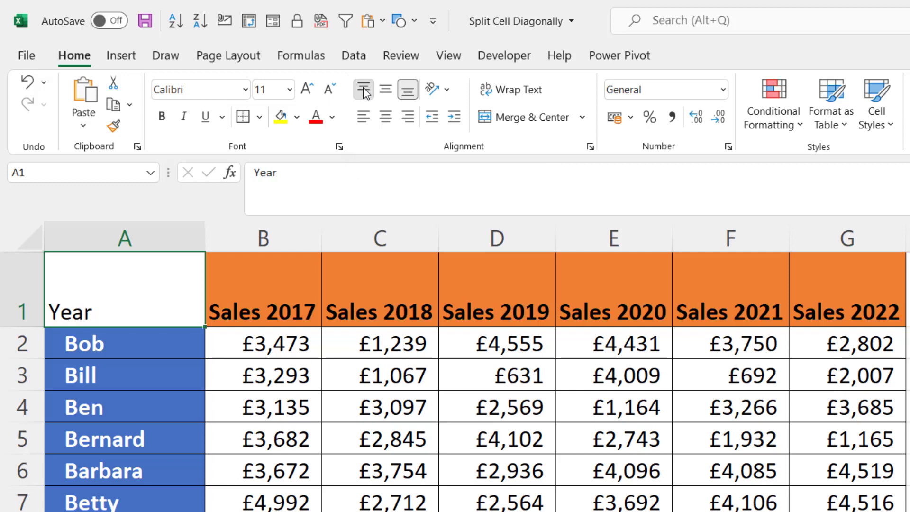
left_click(409, 119)
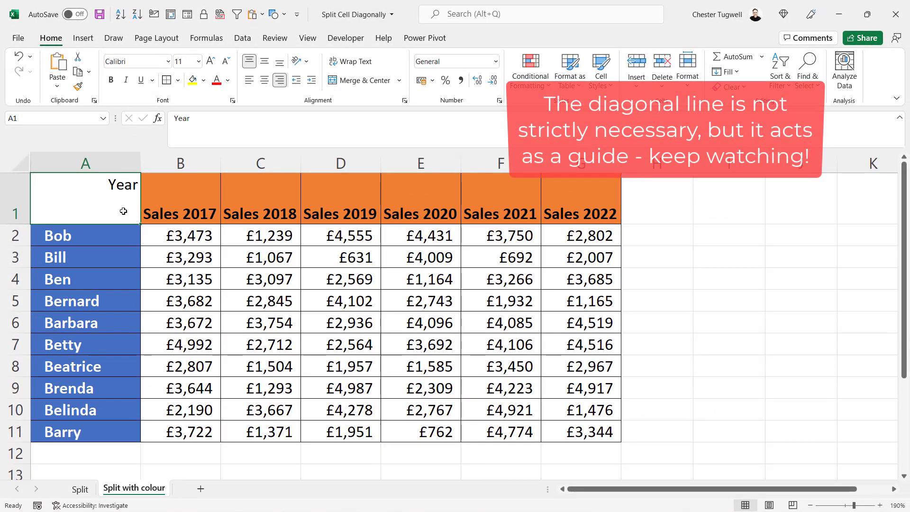
Step: Add a top-left to bottom-right diagonal border to A1
key("ctrl+1")
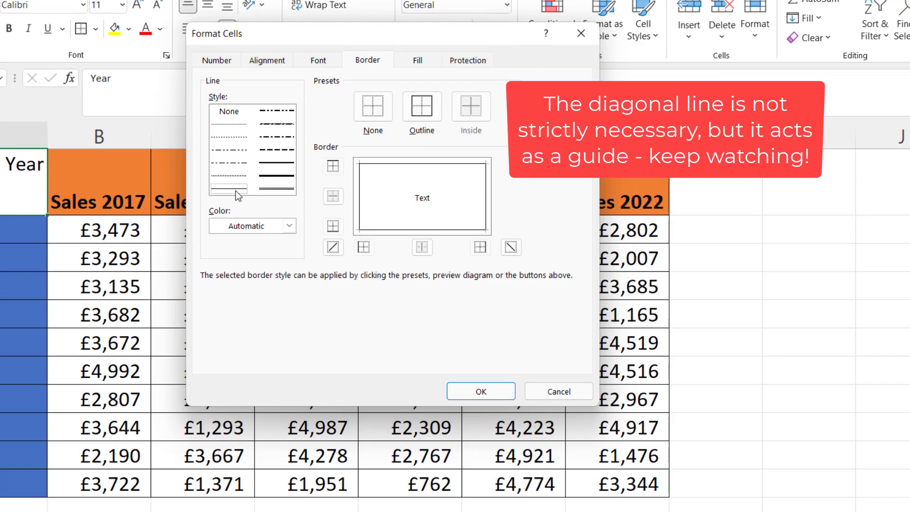
left_click(511, 247)
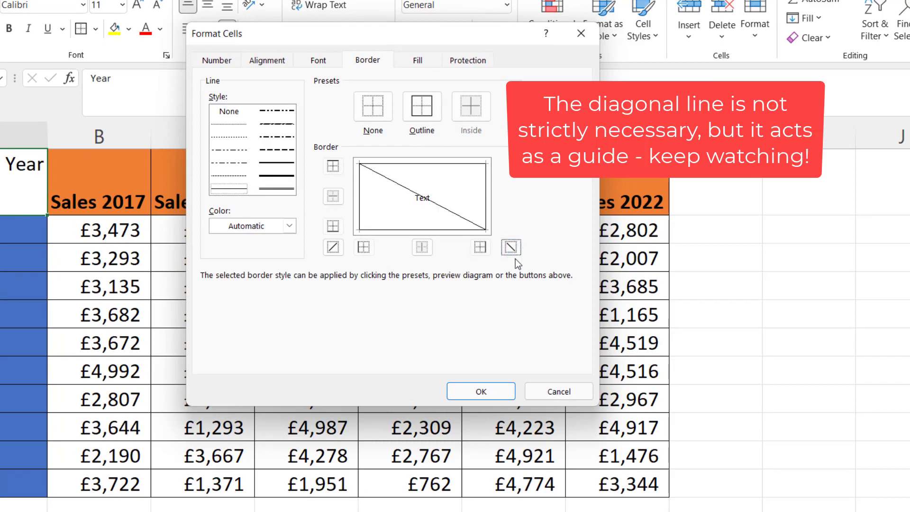
left_click(494, 389)
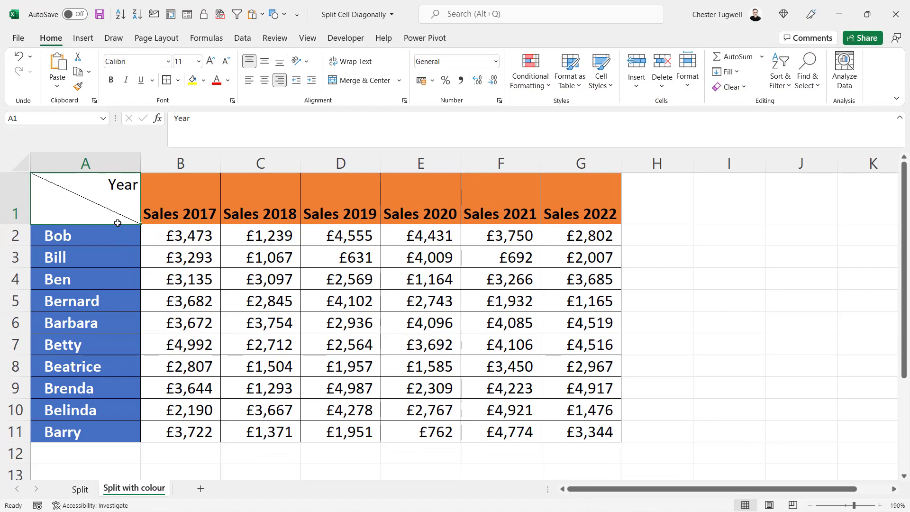
Step: Draw a right triangle snapped to cell A1 using Alt
left_click(83, 39)
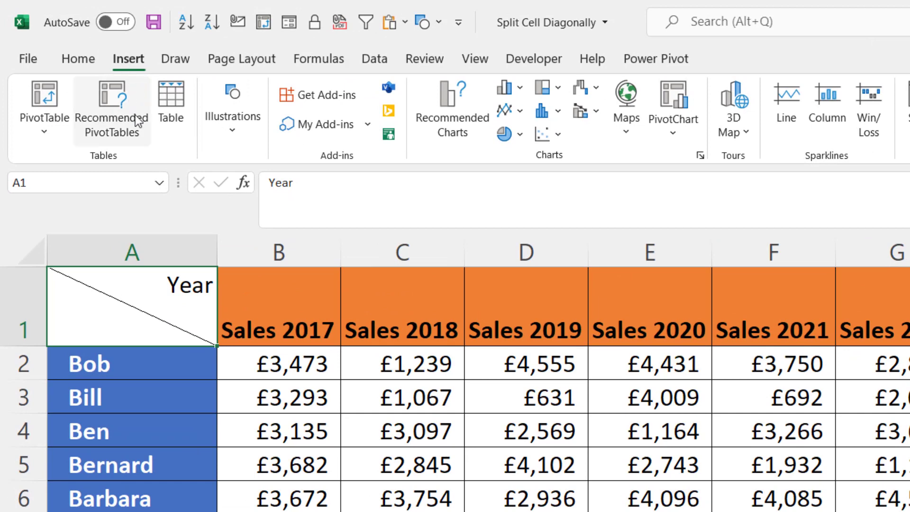
left_click(217, 123)
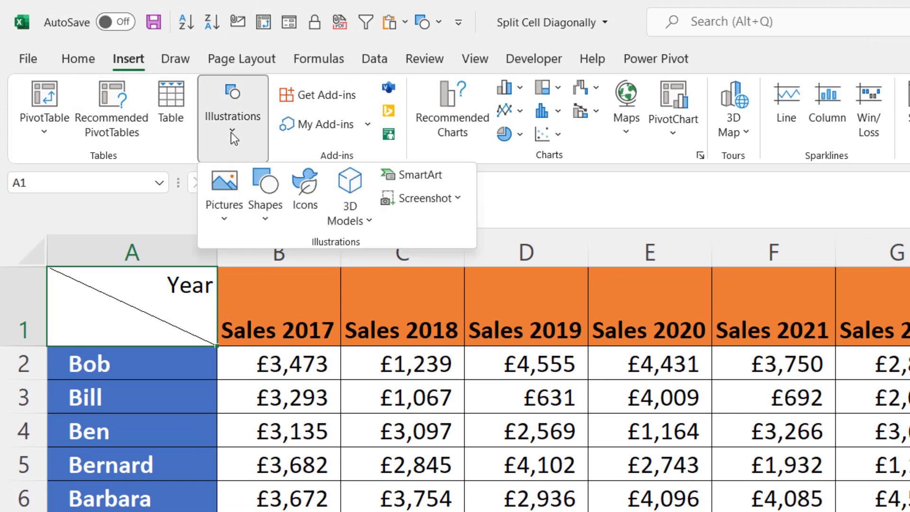
left_click(269, 206)
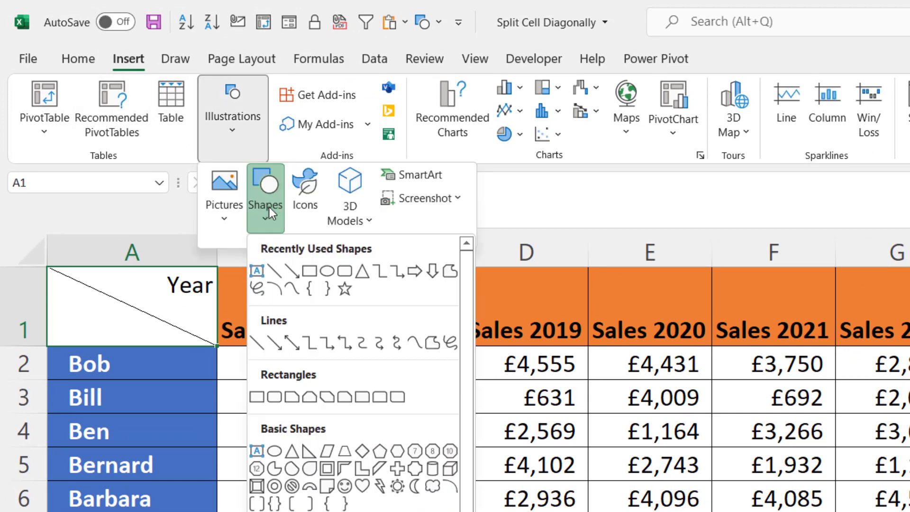
left_click(309, 451)
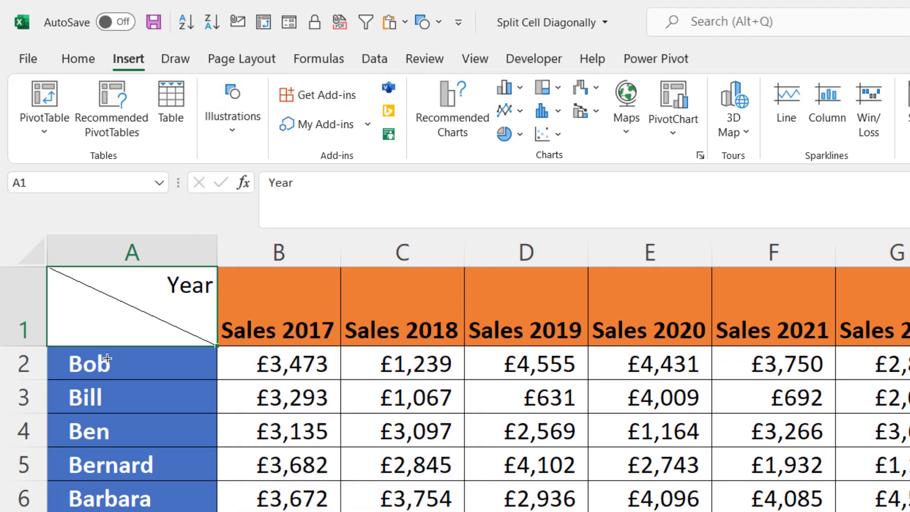
key("alt")
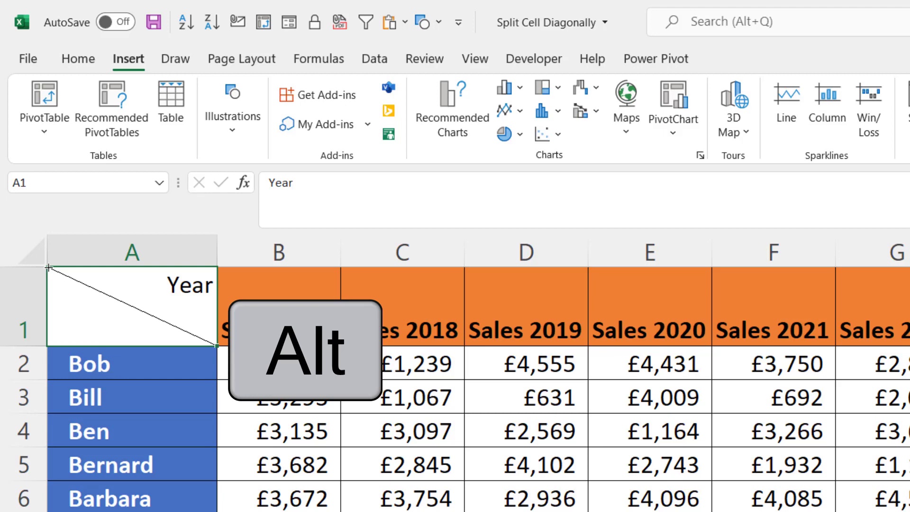
mouse_move(48, 267)
left_mouse_down()
mouse_move(81, 305)
mouse_move(169, 337)
left_mouse_up()
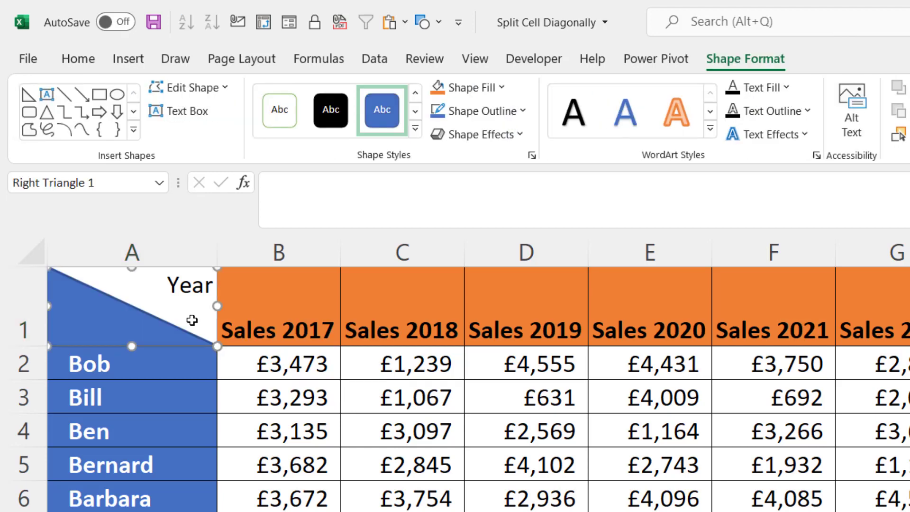
Step: Label the triangle 'Name' and open its Format Shape pane
type("Name")
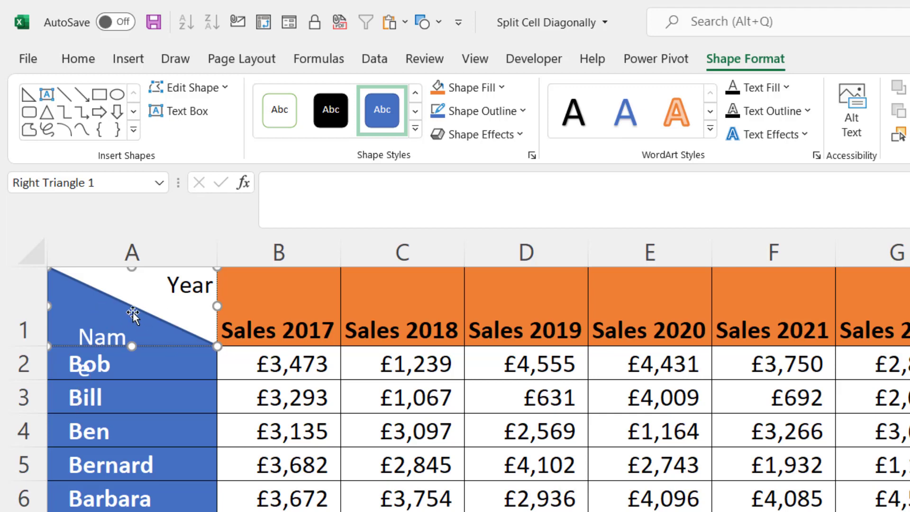
key("Escape")
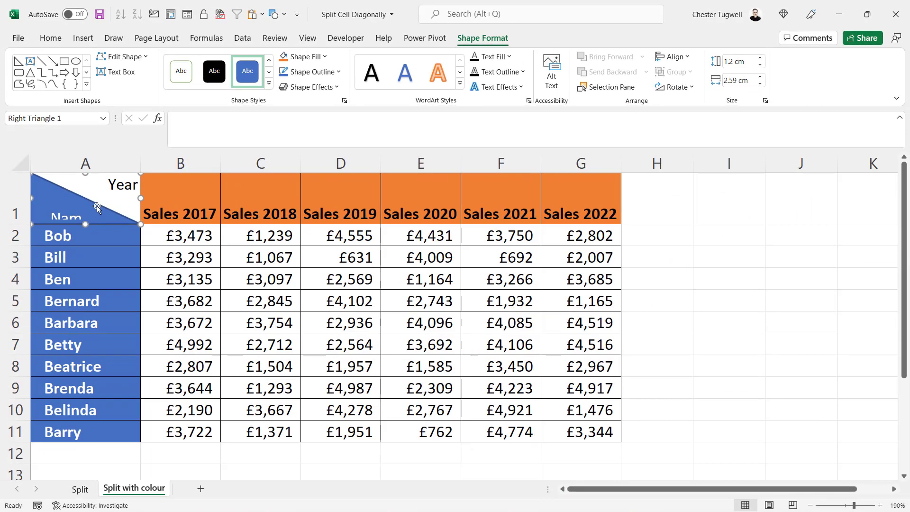
key("ctrl+1")
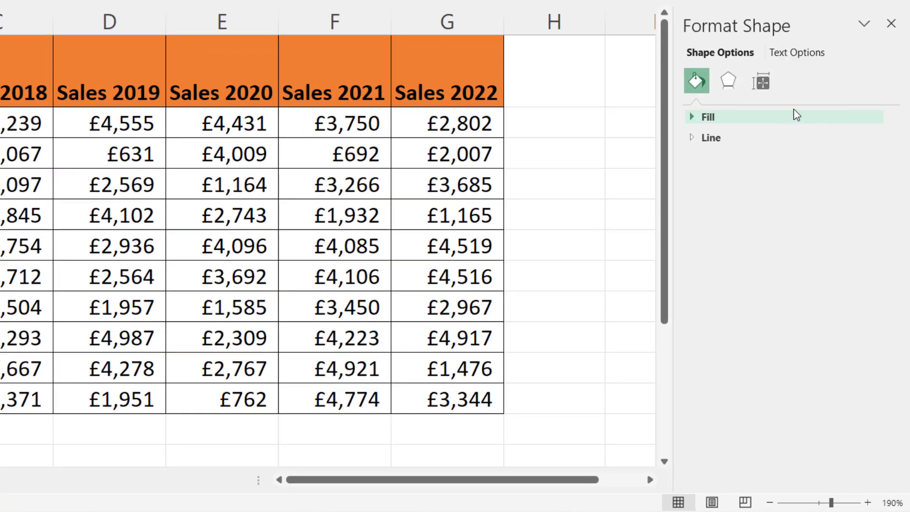
Step: Set the triangle's text vertical alignment to Middle
left_click(793, 55)
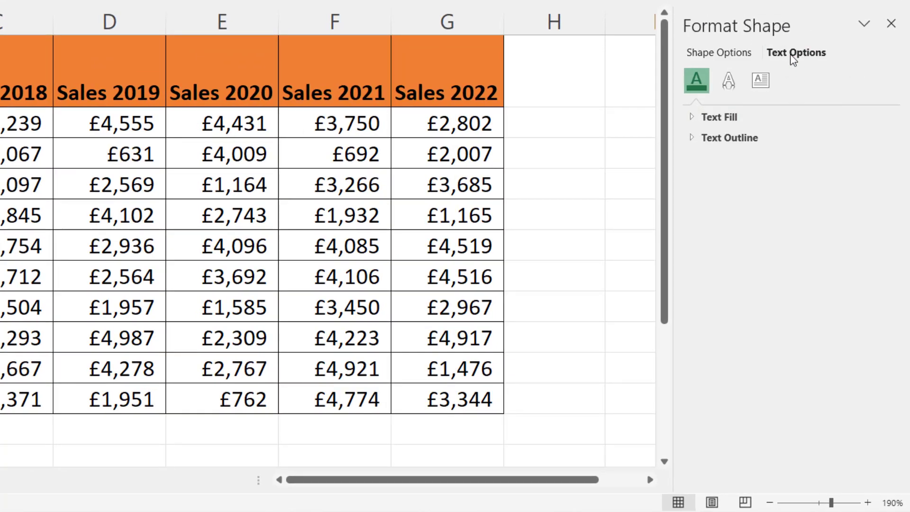
left_click(758, 81)
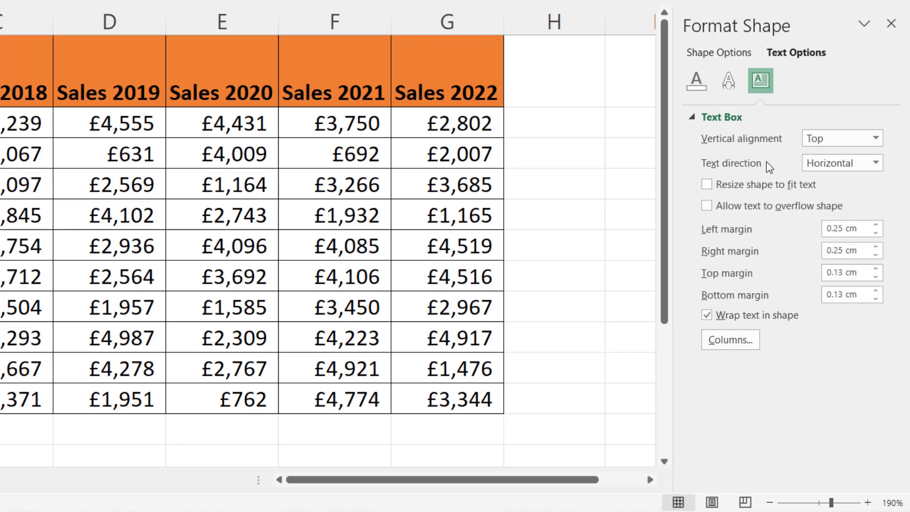
left_click(875, 138)
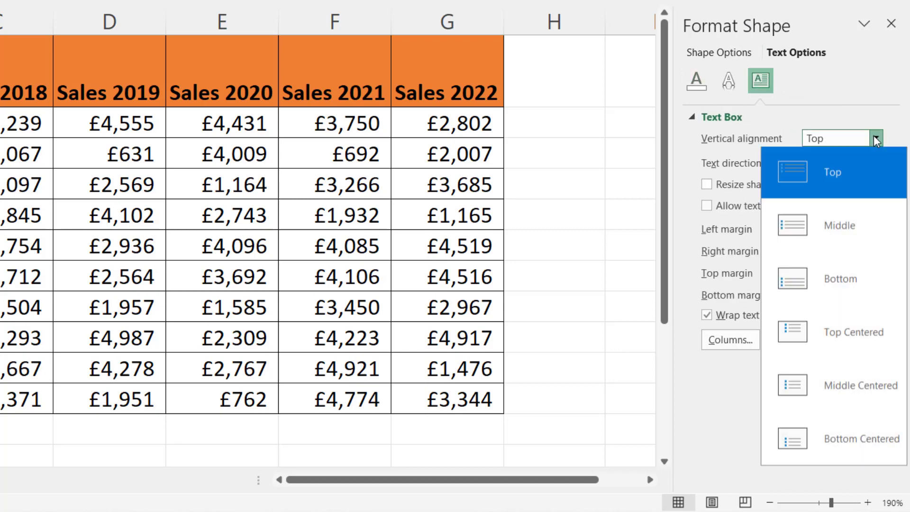
left_click(827, 242)
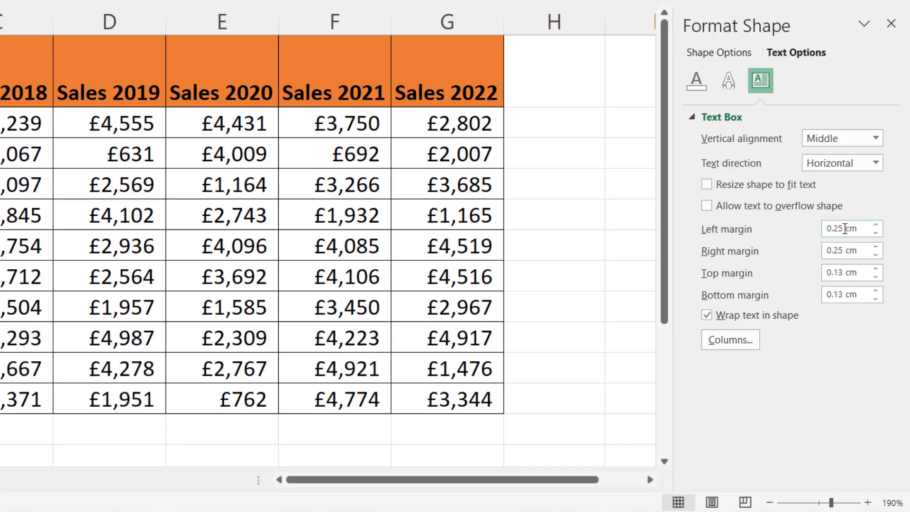
Step: Set the triangle's text box left margin to 0.11 cm and right margin to 0 cm
left_click(845, 228)
key("BackSpace")
key("BackSpace")
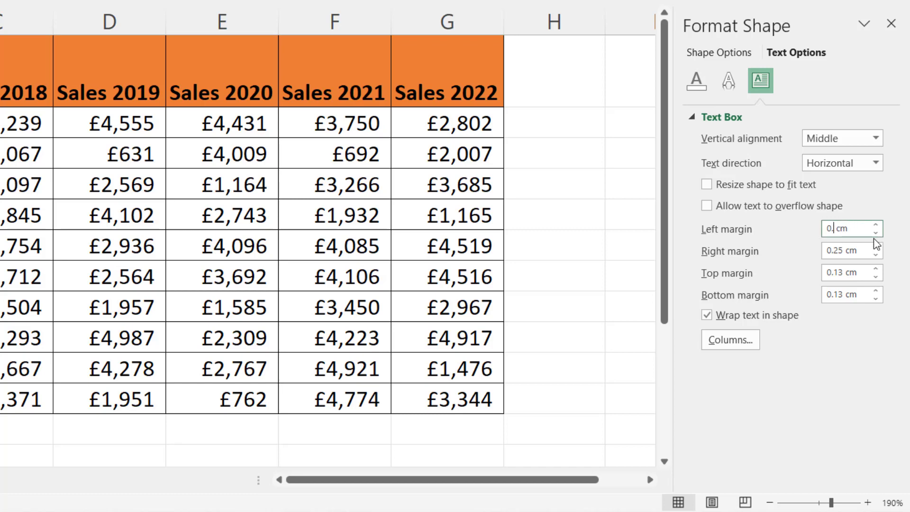
type("11")
left_click(848, 249)
key("BackSpace")
key("BackSpace")
type("0")
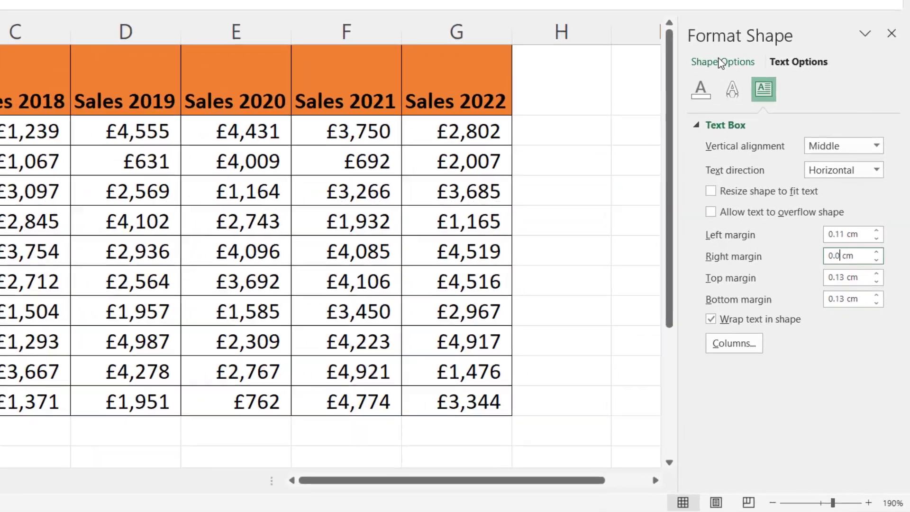
Step: Set the triangle's outline to No line and fill cell A1 orange
left_click(772, 185)
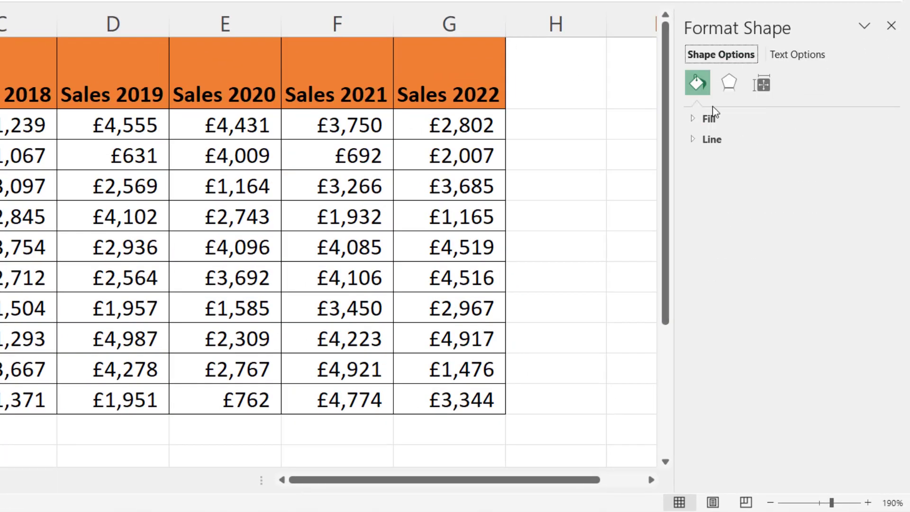
left_click(702, 138)
left_click(708, 163)
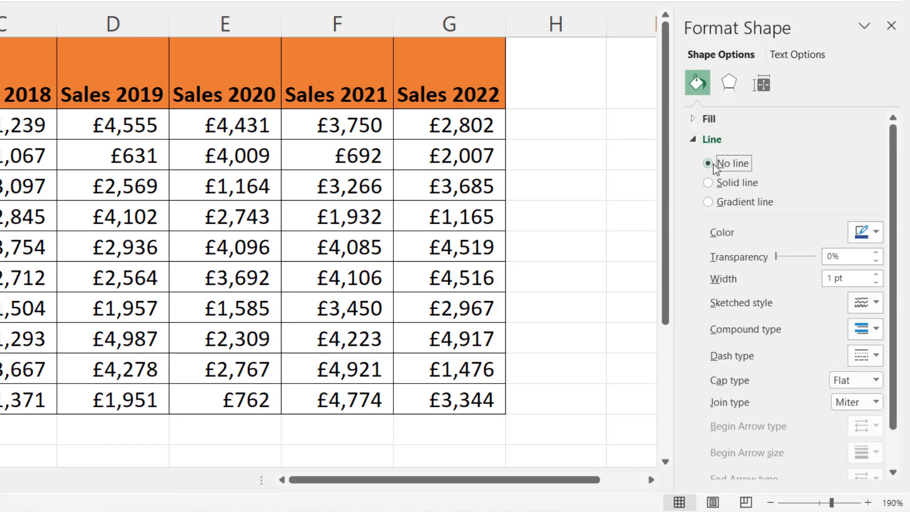
key("Escape")
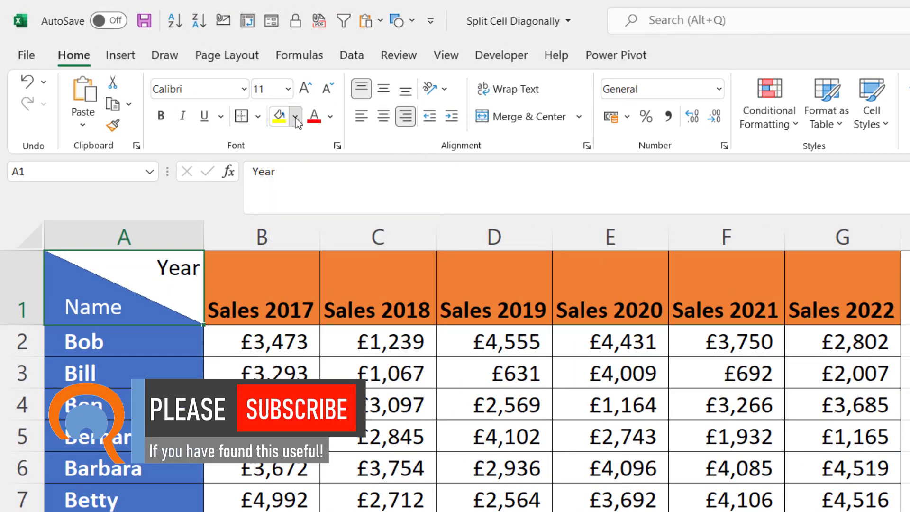
left_click(294, 119)
left_click(346, 161)
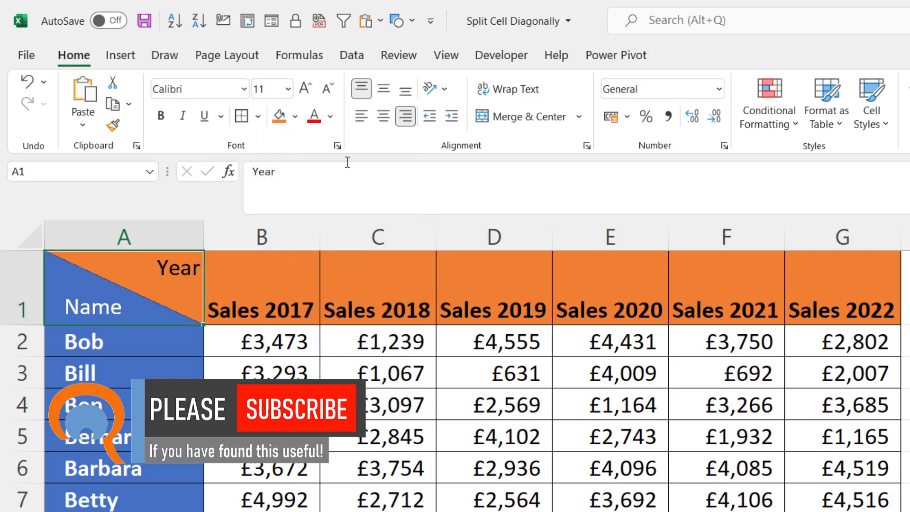